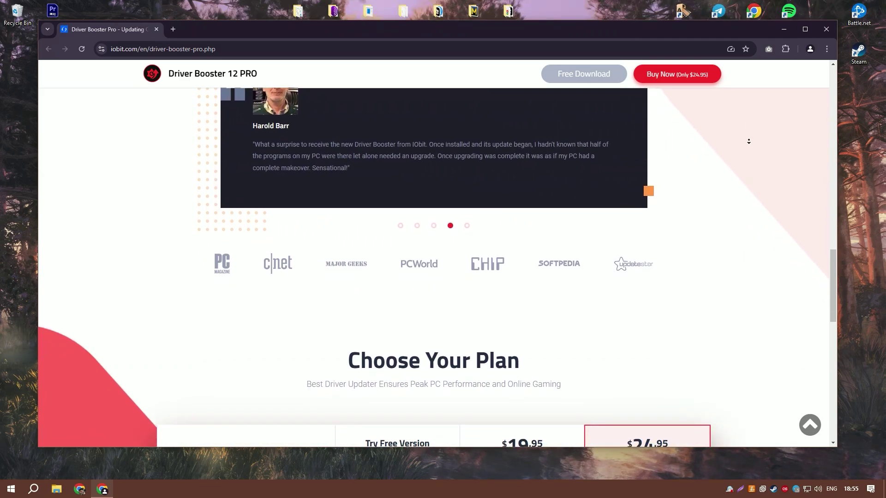
Step: Scroll through the Driver Booster 12 PRO page's reviews, plan pricing cards and feature list
middle_click(749, 142)
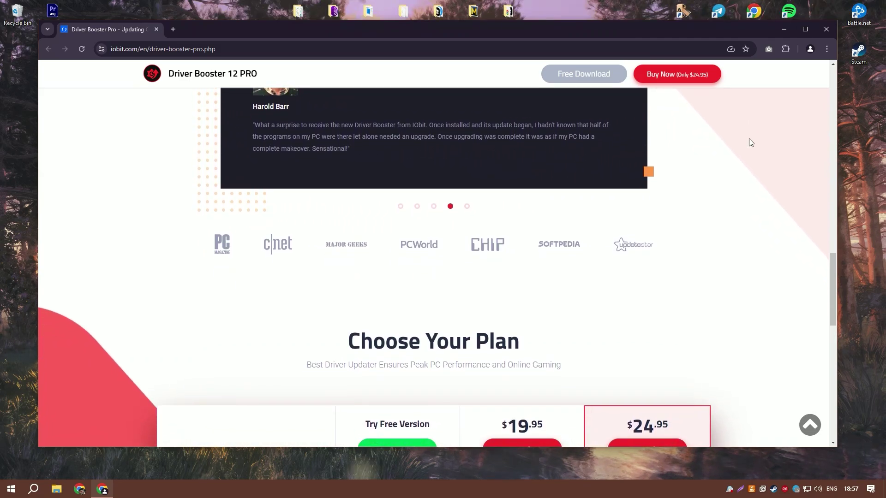
scroll(682, 224, "up", 15)
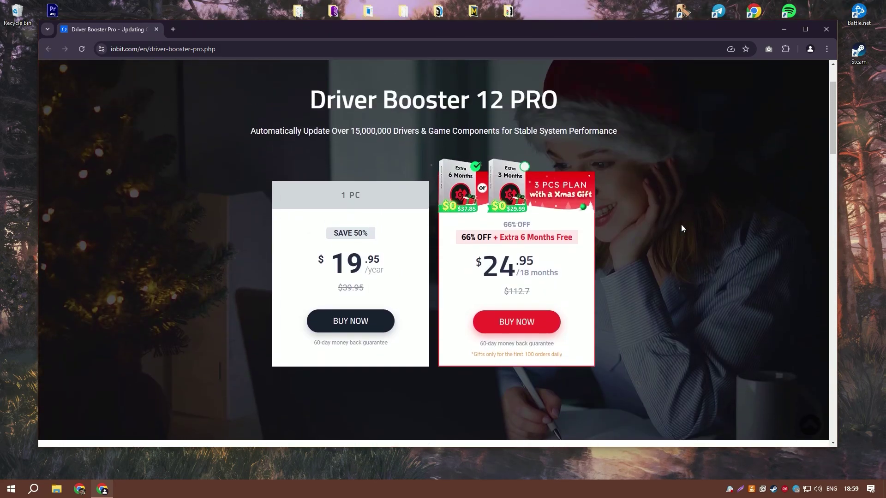
scroll(676, 225, "down", 5)
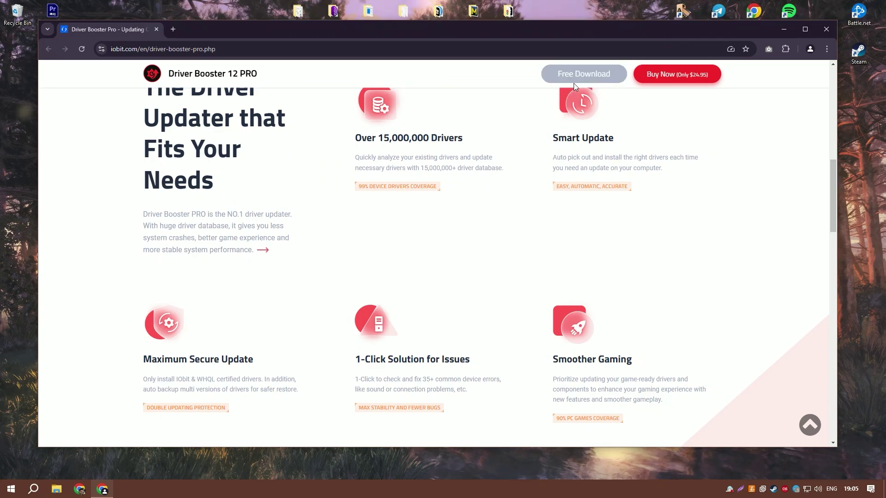
Step: Close Chrome and open the Example.rar archive from the desktop in WinRAR
left_click(826, 29)
mouse_move(370, 158)
left_mouse_down()
mouse_move(514, 287)
mouse_move(363, 161)
left_mouse_up()
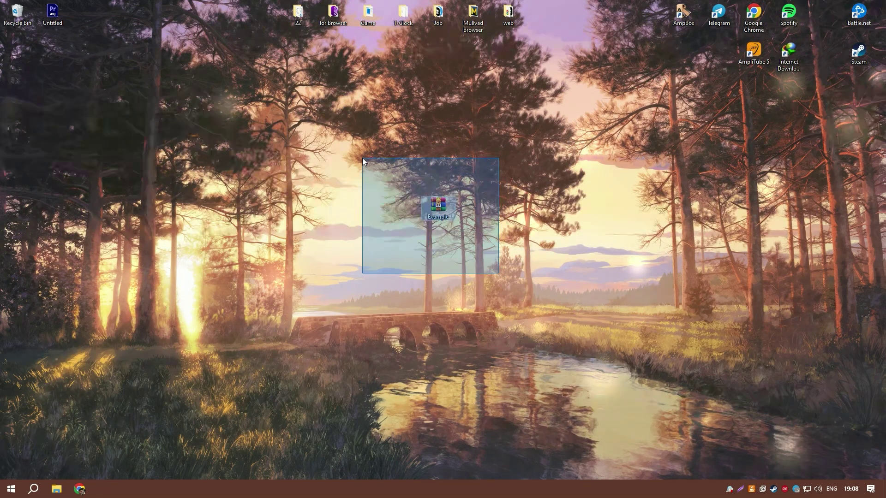
double_click(438, 205)
Step: Drag the Installer folder onto the desktop and confirm the archive password to extract it
left_click_drag(518, 143, 611, 117)
key("Down")
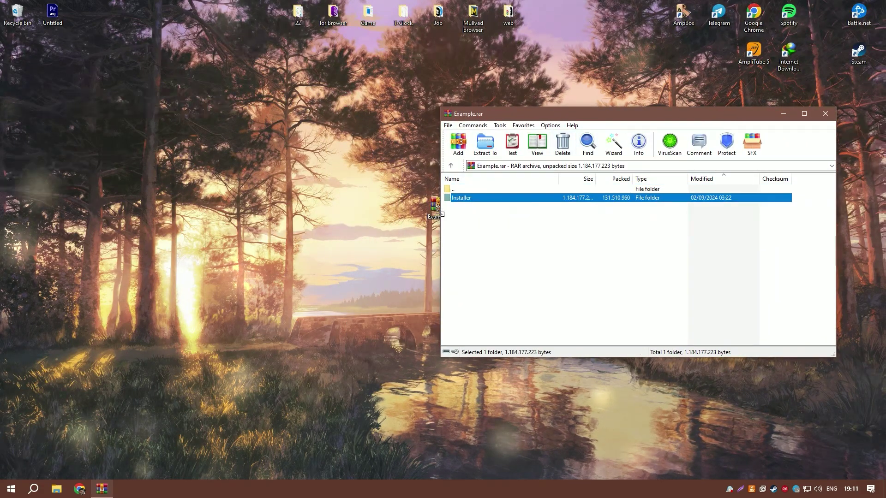
left_click_drag(409, 217, 404, 210)
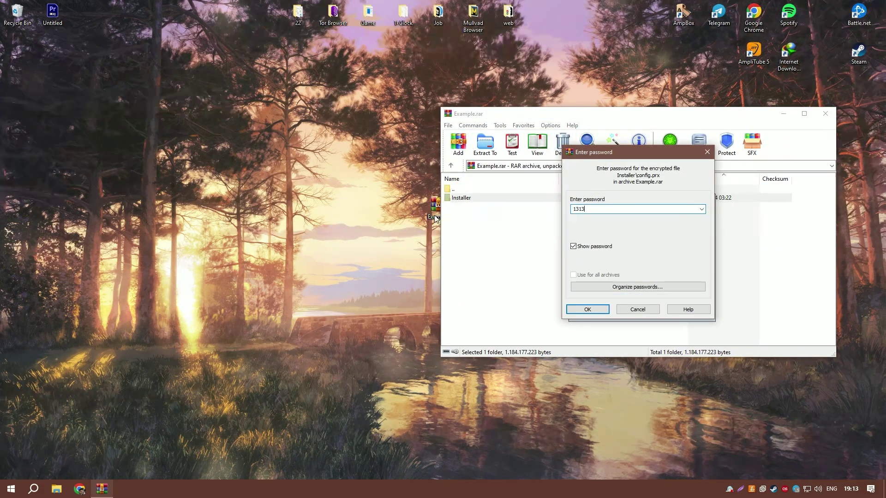
left_click(586, 310)
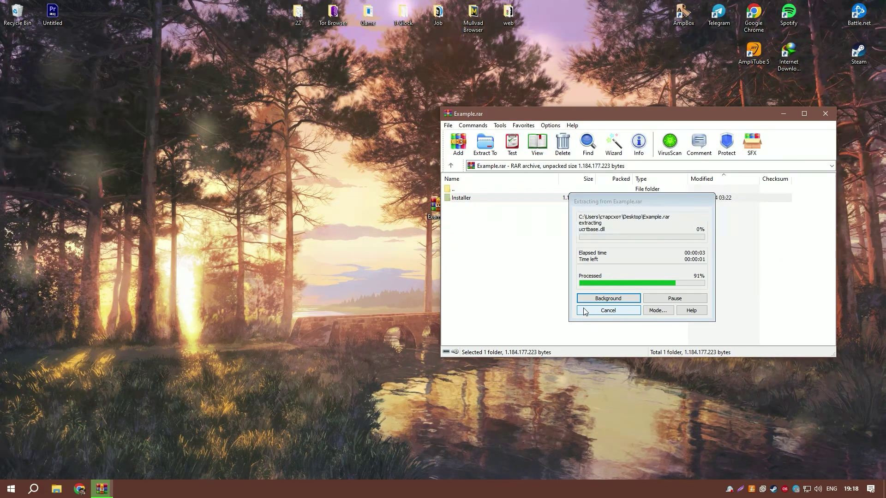
left_click(826, 115)
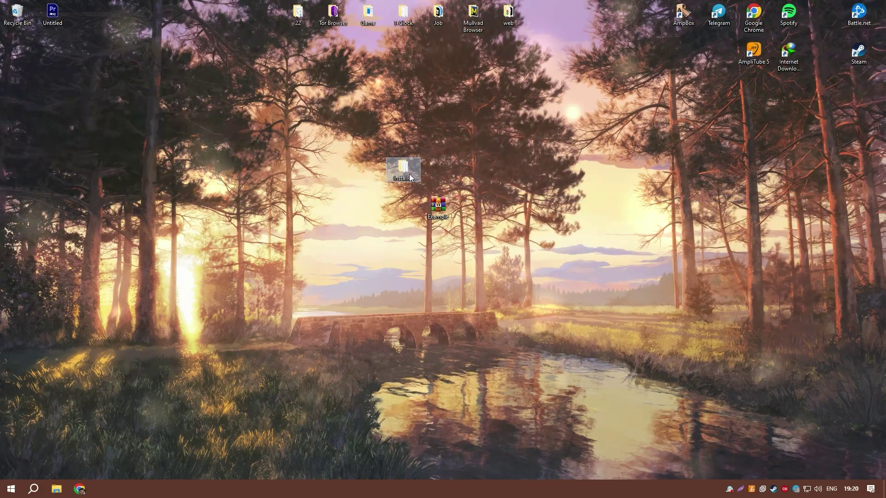